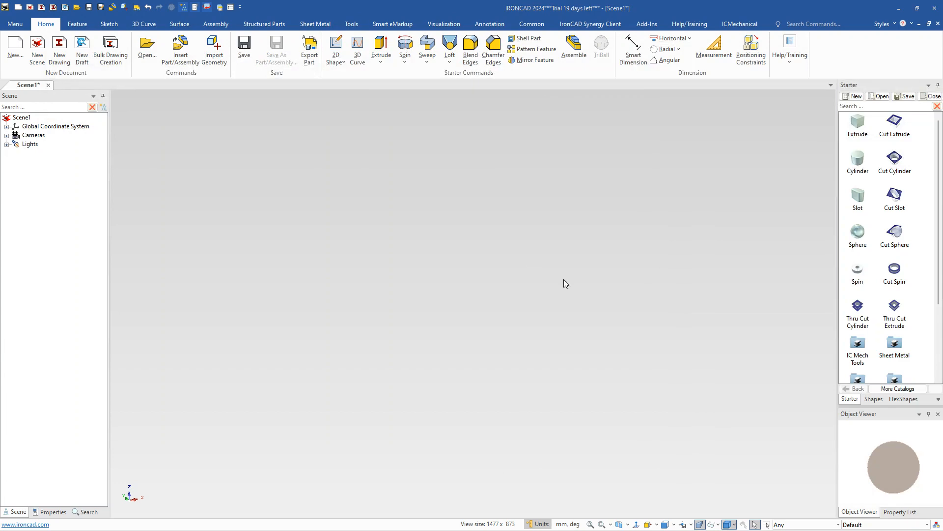
Add a cylinder from the Starter catalog to the empty scene and size it to 20 mm diameter and 20 mm height
drag(855, 164, 458, 330)
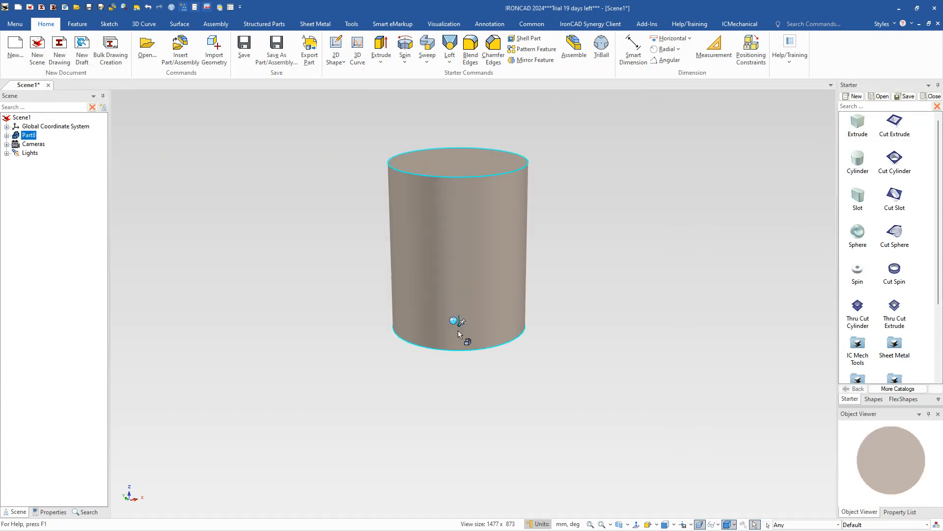
click(491, 278)
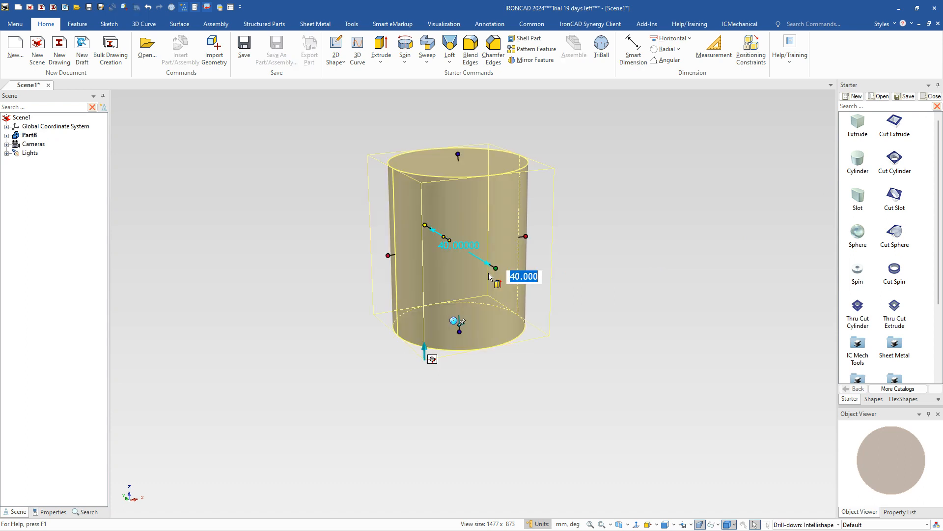
text(20)
key(Tab)
text(20)
key(Tab)
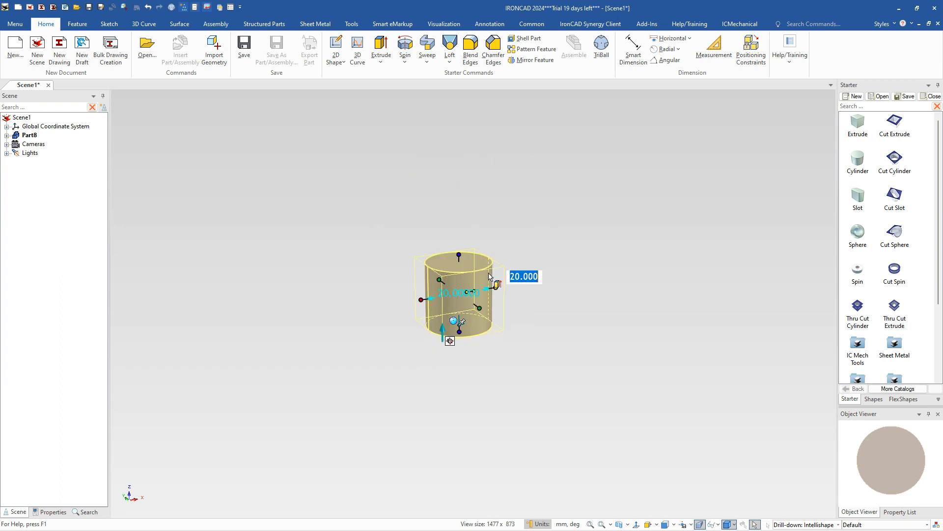
scroll(478, 343, up, 5)
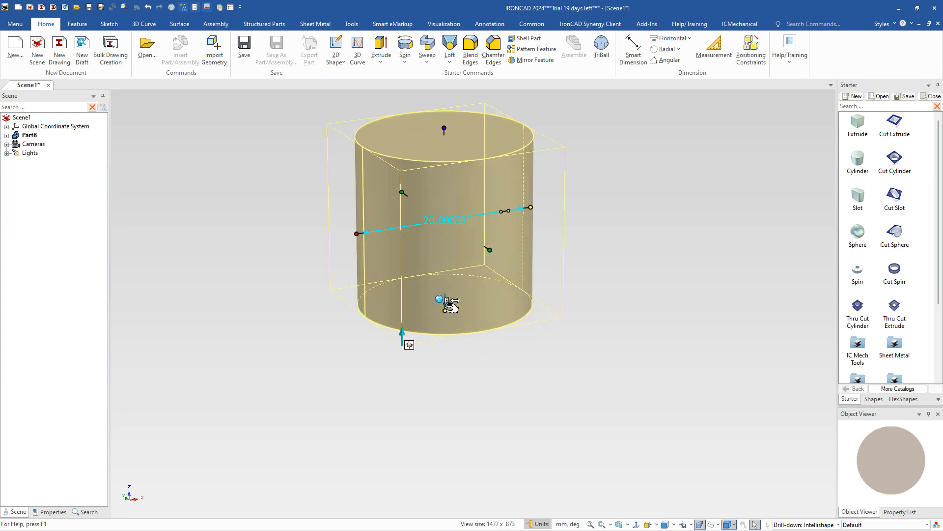
Start a Distance-Angle chamfer on the cylinder's upper and lower circular edges
click(419, 165)
click(421, 161)
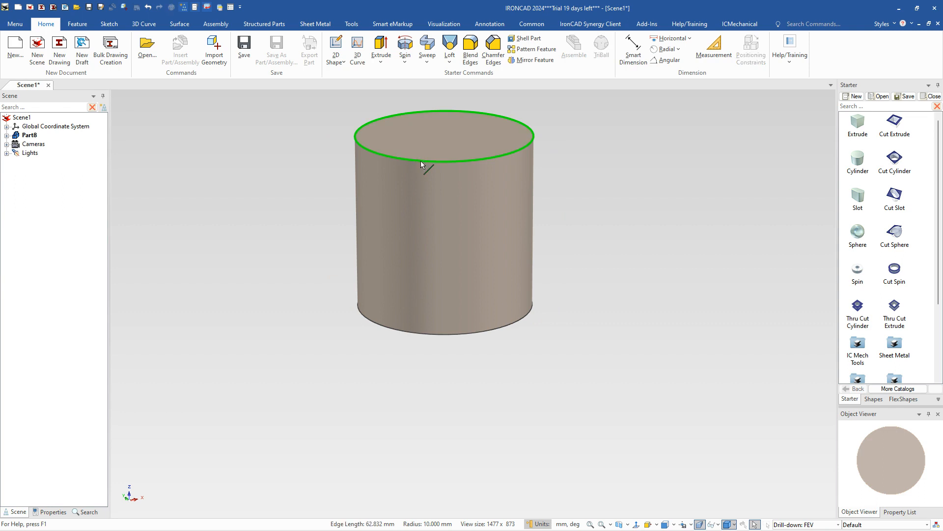
shift+click(412, 334)
right_click(412, 332)
click(436, 348)
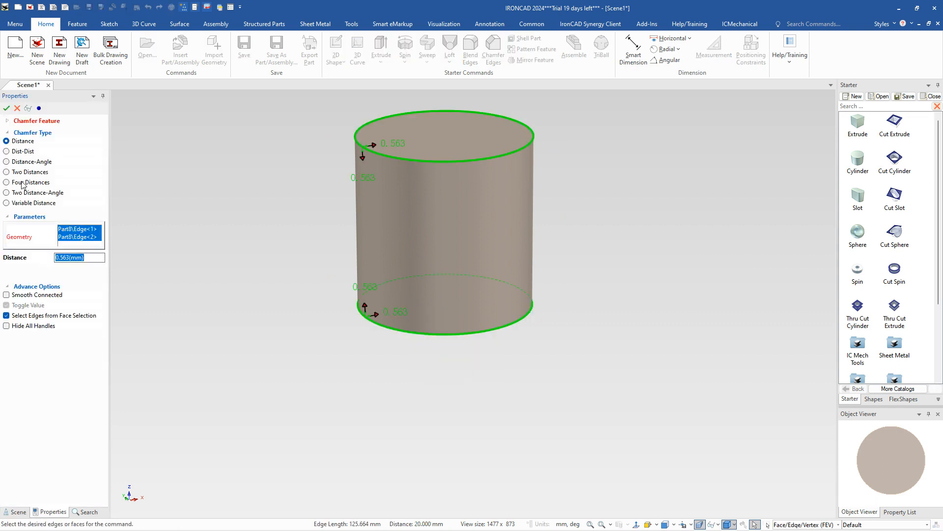
click(24, 162)
Set the chamfer to 1 mm distance and 45° angle, turn off Toggle Value, and apply it
double_click(65, 260)
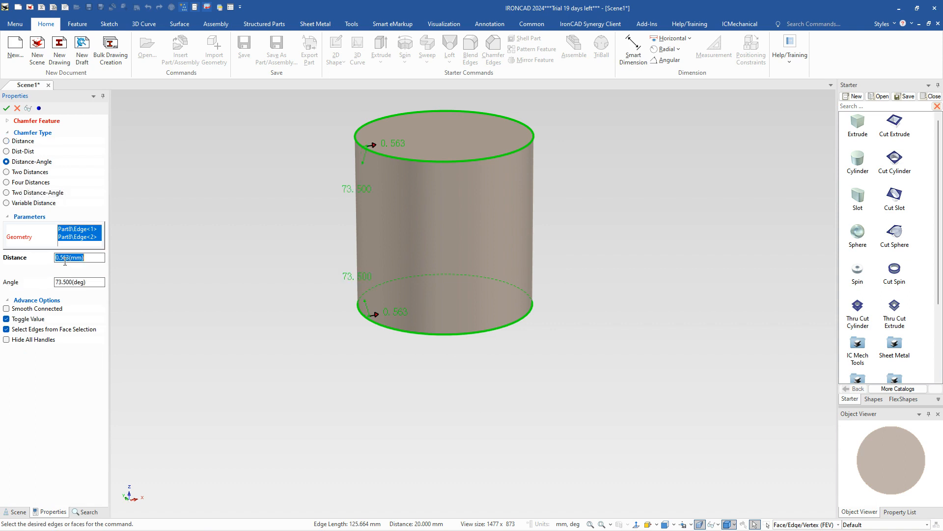
text(1)
double_click(68, 283)
text(45)
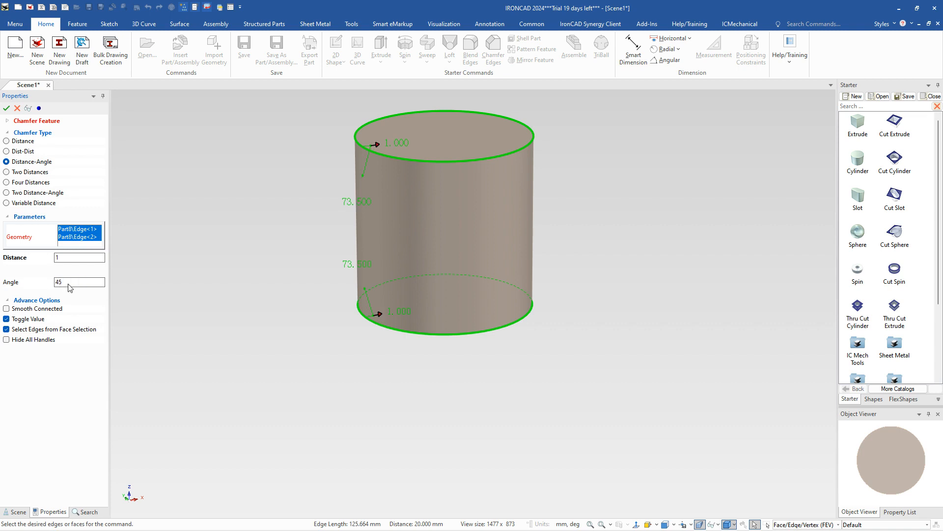
key(Tab)
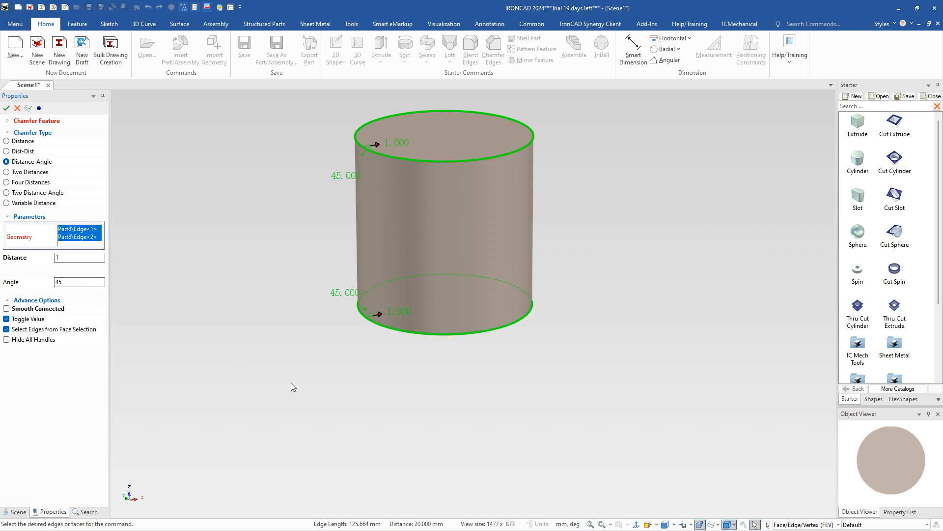
scroll(378, 164, up, 2)
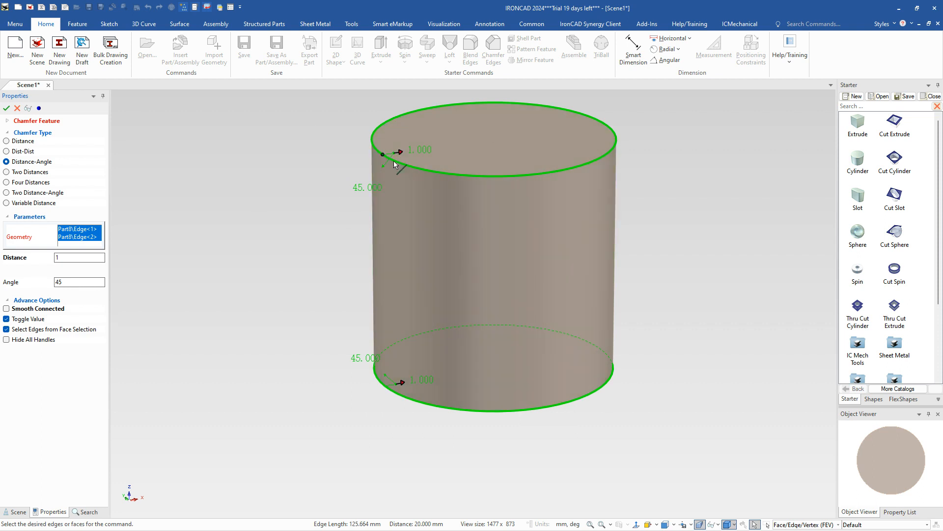
click(6, 319)
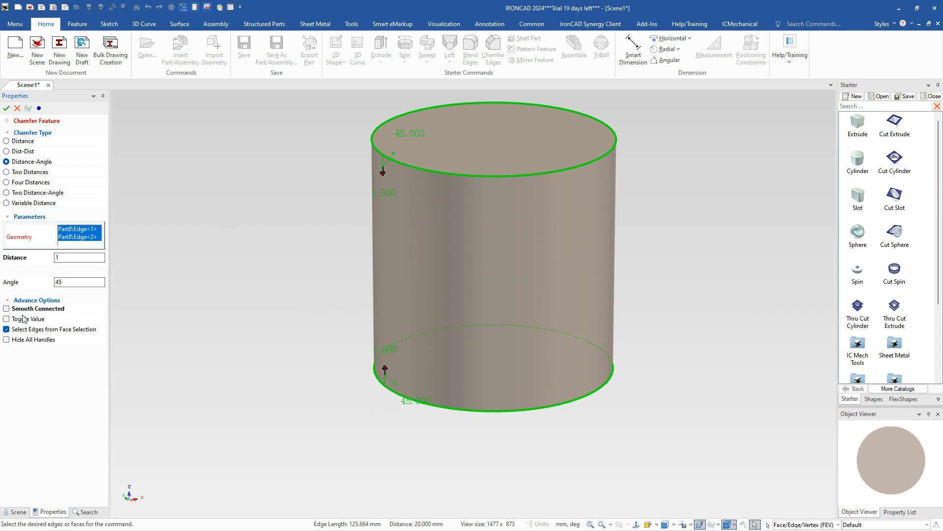
click(7, 108)
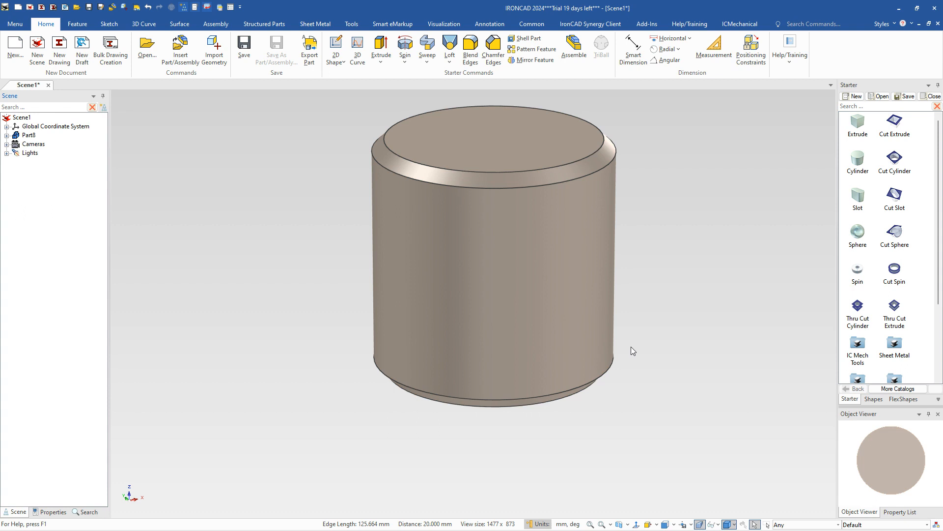
Cut a 12 mm diameter through hole at the centre of the cylinder's upper face
drag(858, 307, 493, 140)
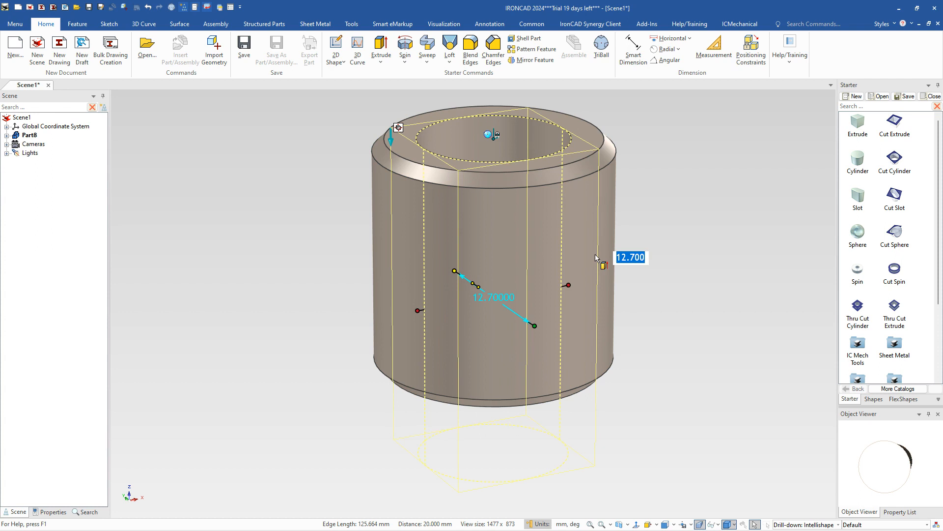
text(12)
key(Return)
click(664, 248)
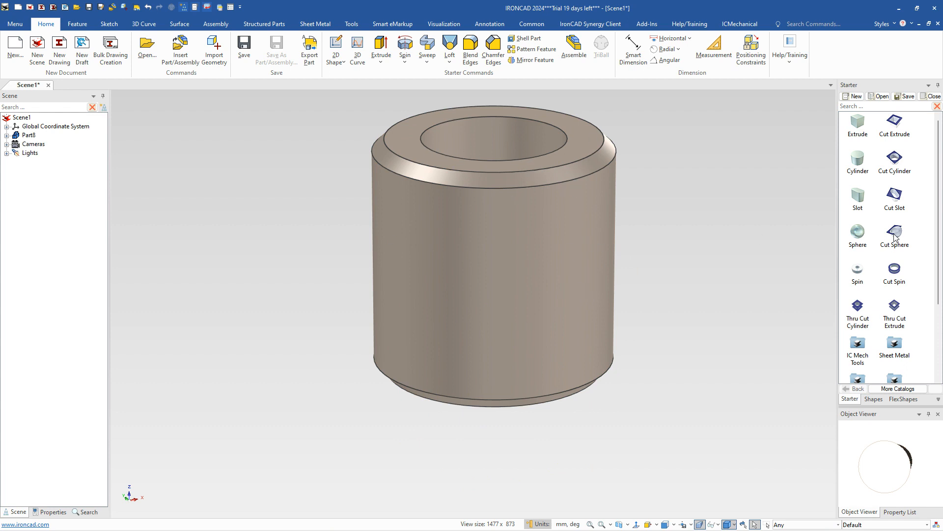
Cut a rectangular slot centred across the upper face, about 31.8 mm long, 4 mm wide and 12 mm deep
drag(894, 123, 494, 140)
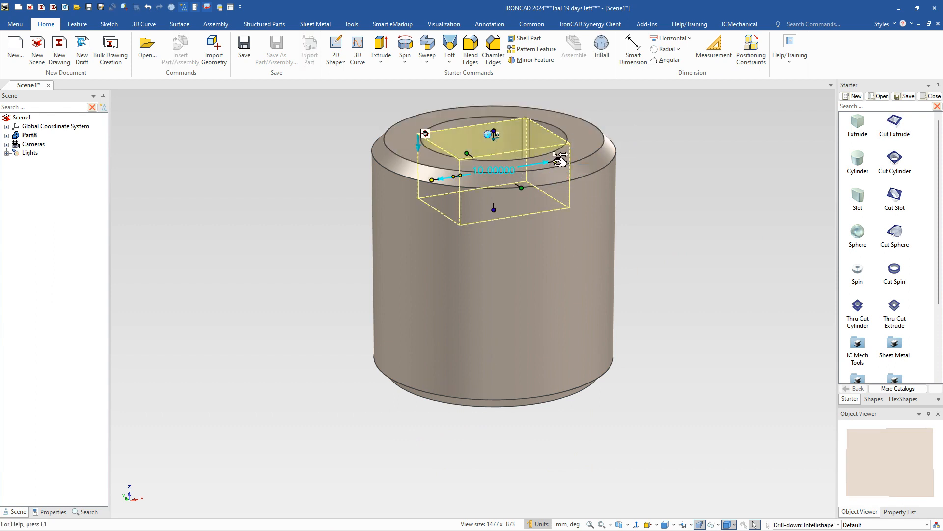
drag(560, 161, 675, 160)
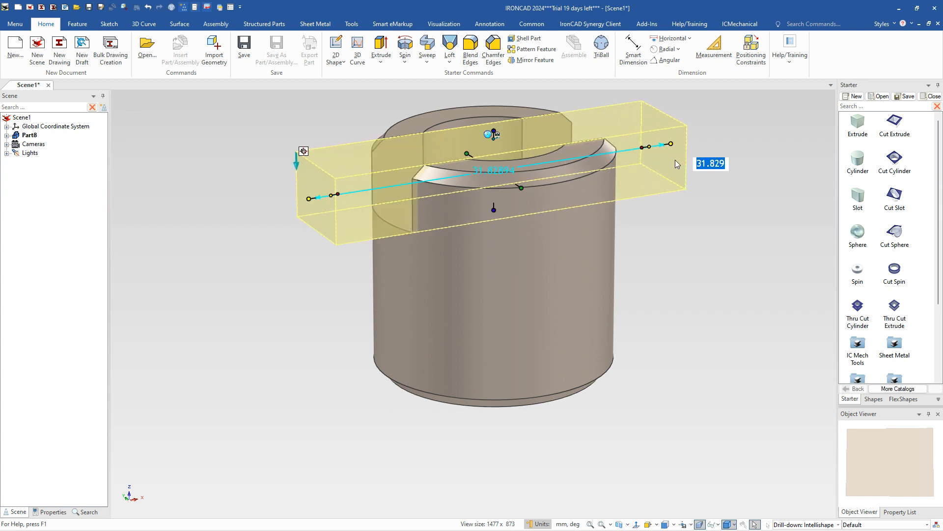
drag(521, 188, 541, 203)
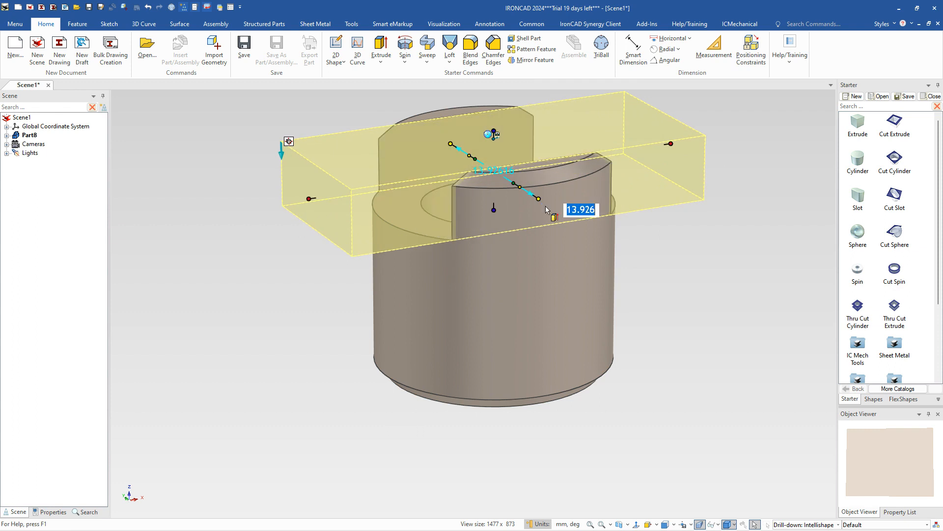
text(4)
key(Tab)
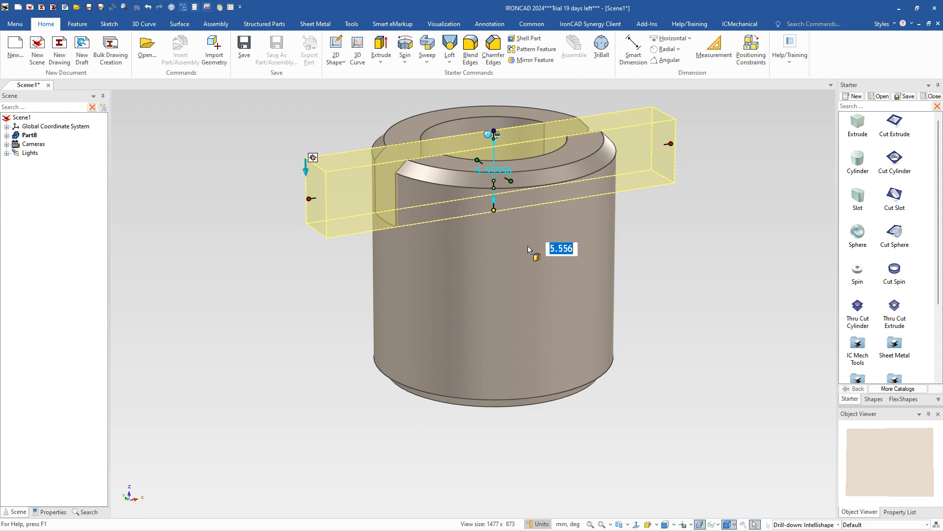
text(12)
key(Return)
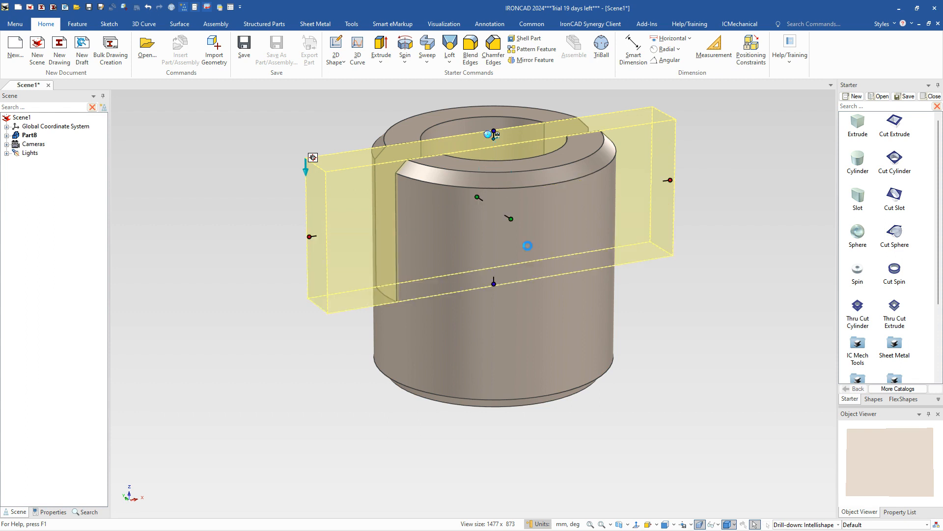
click(632, 365)
Place a cut cylinder at the centre of the bore's upper opening and orient it horizontally, perpendicular to the slot, with the TriBall
middle_drag(632, 366, 672, 375)
scroll(550, 212, down, 2)
scroll(560, 185, up, 2)
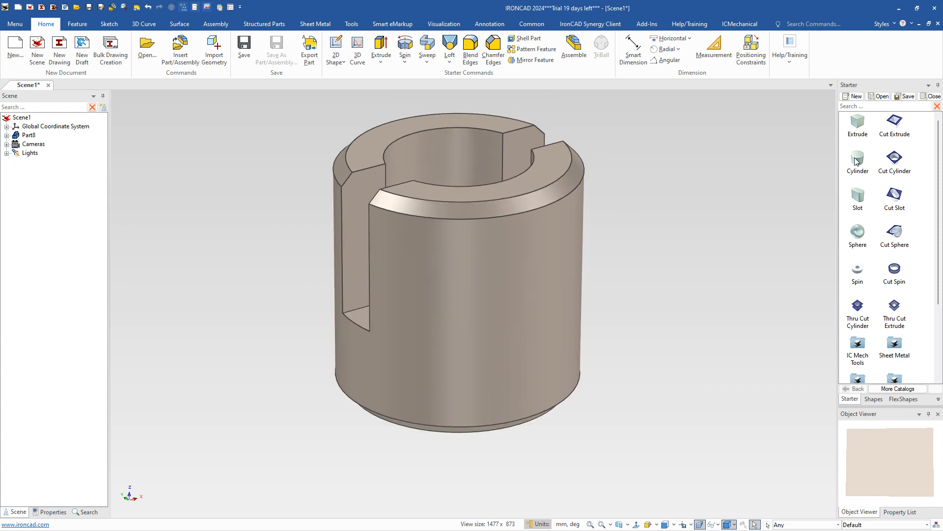
drag(894, 163, 460, 158)
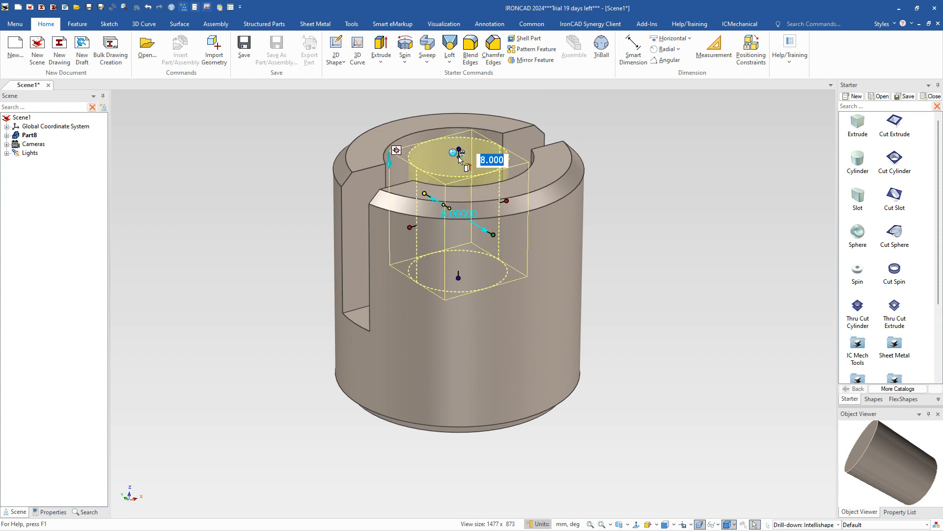
key(F10)
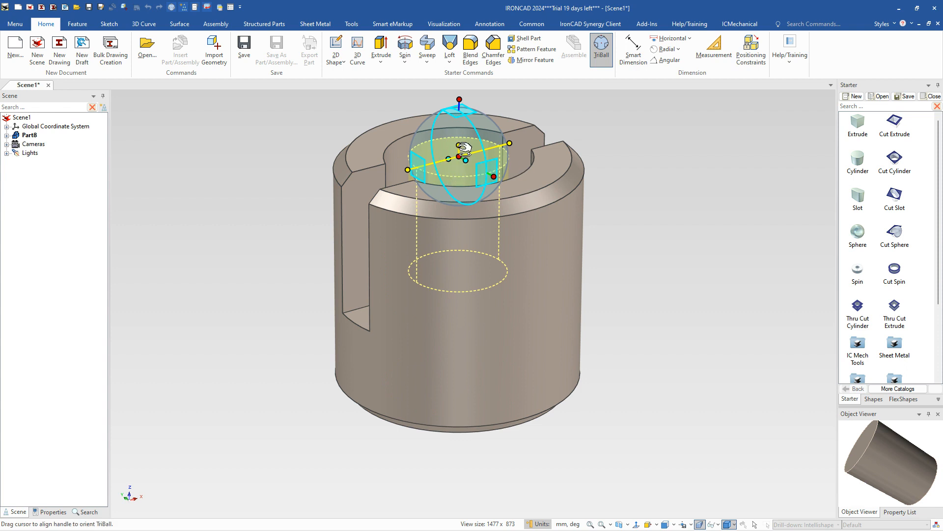
drag(470, 162, 532, 187)
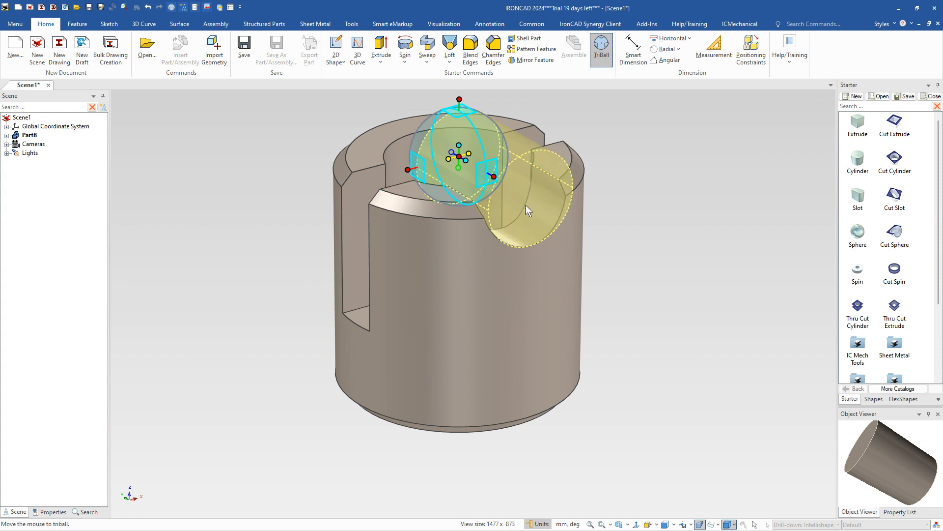
key(F10)
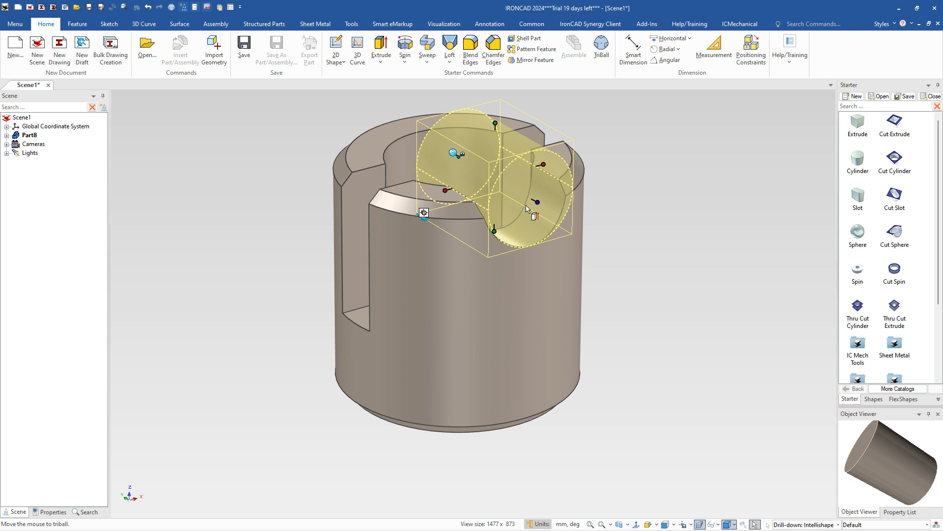
Move the horizontal cut cylinder down 5.5 mm with the TriBall
key(F10)
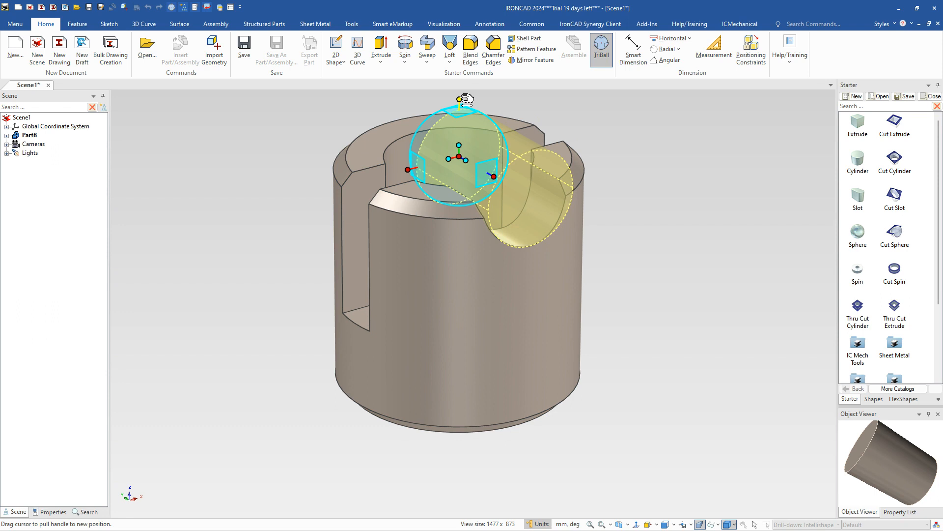
drag(461, 99, 461, 132)
text(5.5)
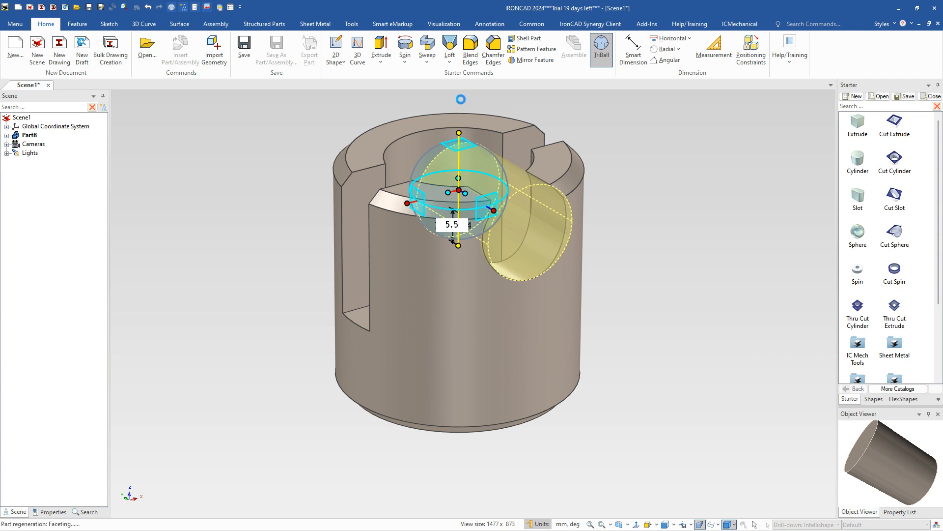
key(Return)
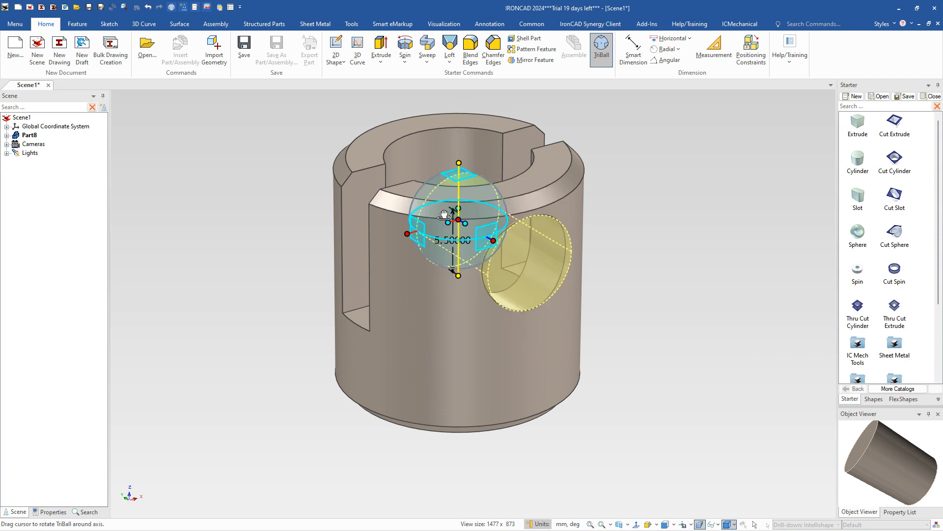
key(F10)
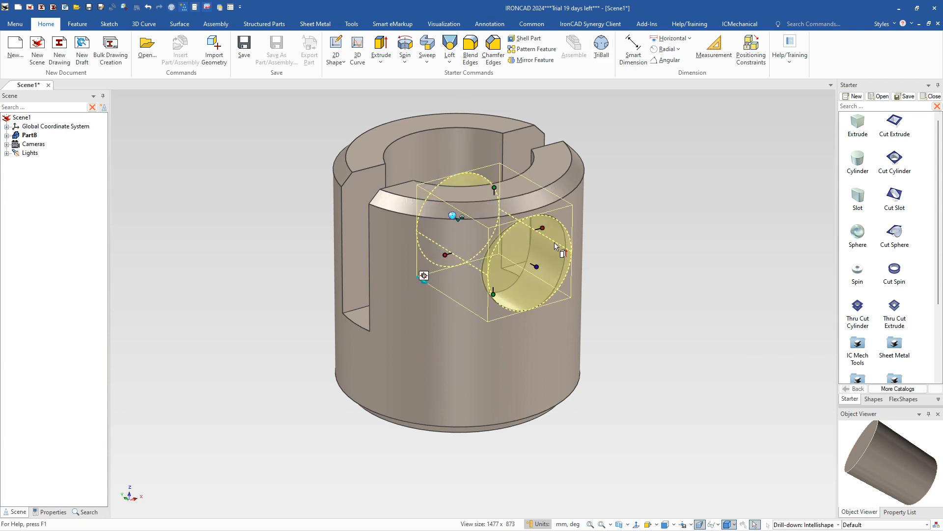
Set the horizontal side hole's diameter to 4 mm
click(545, 226)
text(4)
key(Return)
click(645, 281)
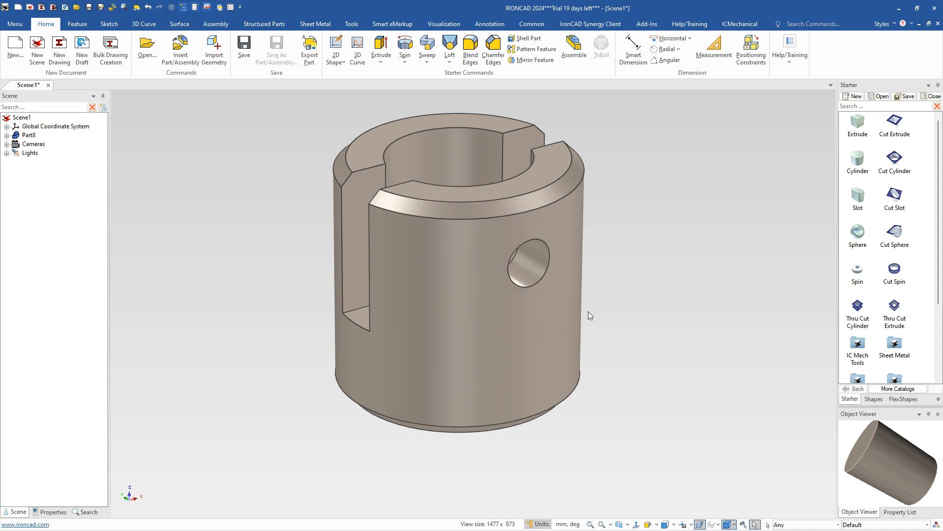
Set the part's mass density to 2700 in its properties
mouse_move(577, 350)
middle_down()
mouse_move(511, 320)
mouse_move(591, 459)
mouse_move(568, 410)
mouse_move(572, 460)
mouse_move(556, 421)
mouse_move(615, 333)
mouse_move(565, 296)
mouse_move(571, 372)
mouse_move(577, 359)
mouse_move(573, 372)
mouse_move(558, 366)
mouse_move(570, 366)
middle_up()
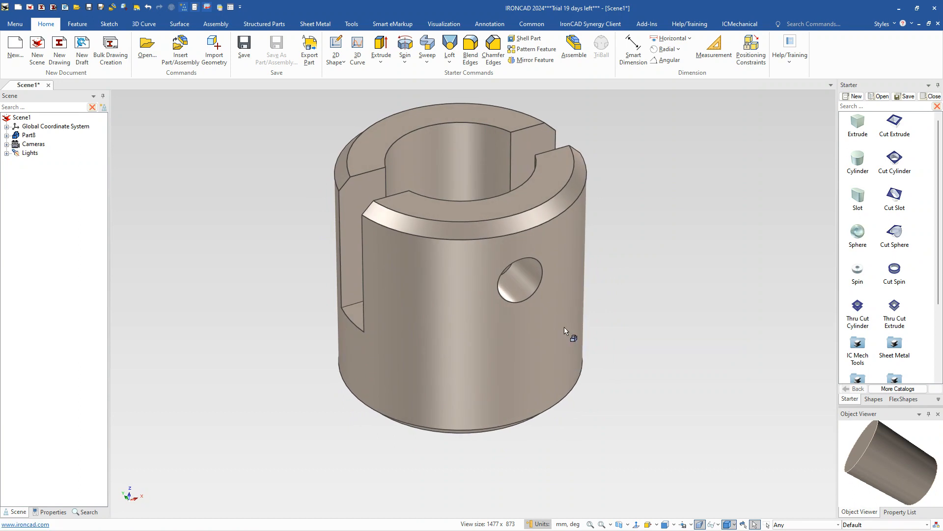
click(435, 318)
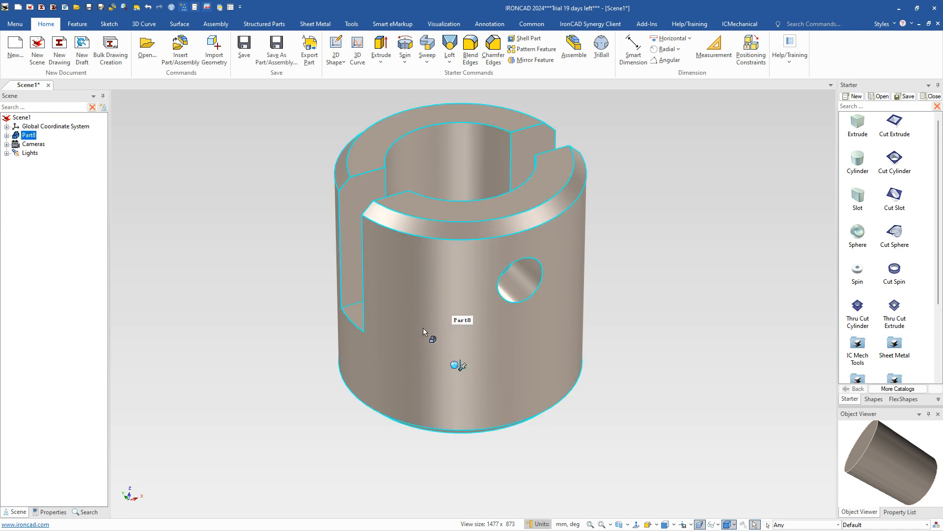
click(49, 511)
click(77, 347)
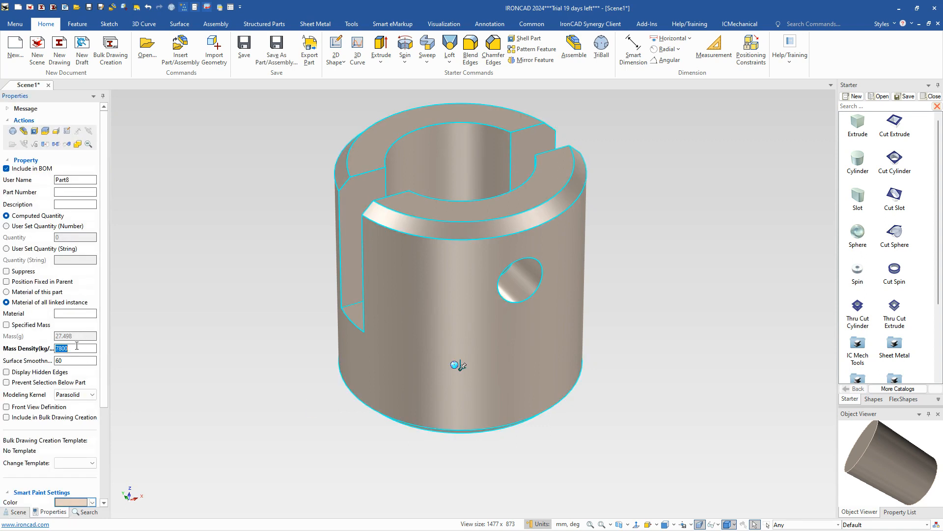
text(2700)
key(Tab)
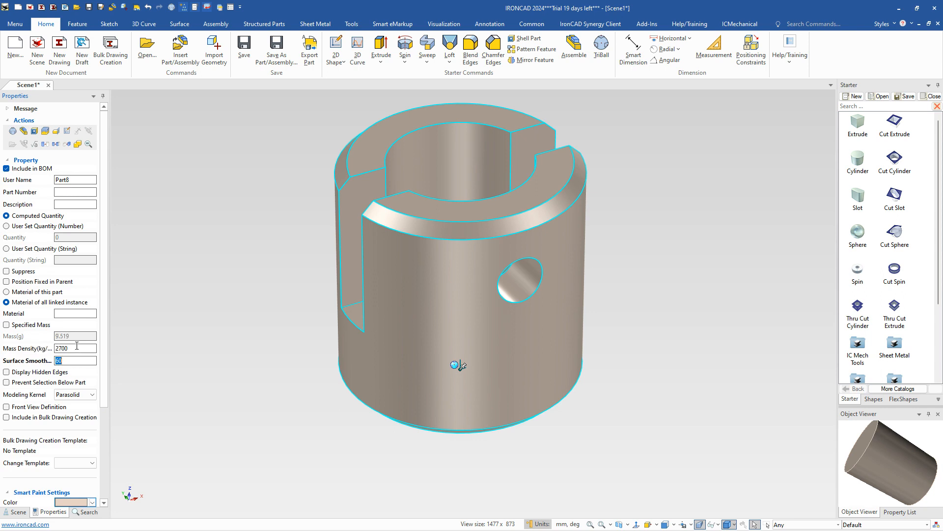